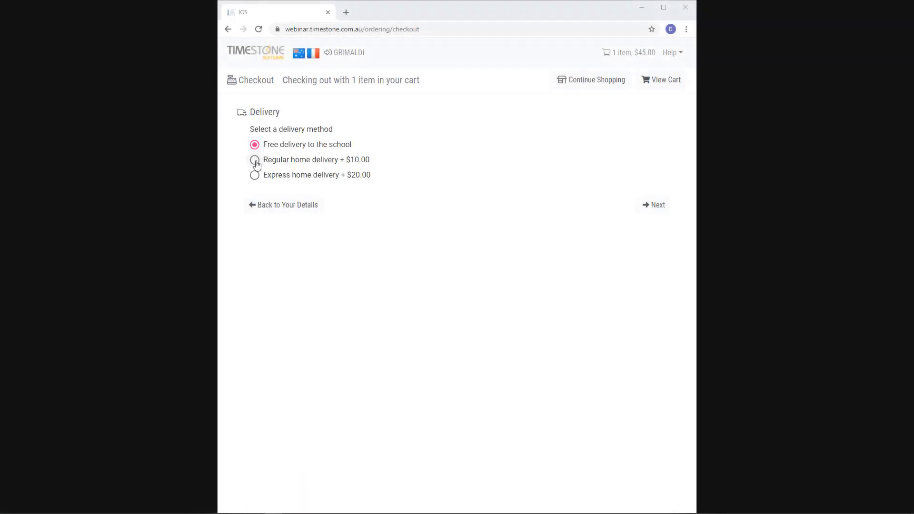
Try regular home, express home and free school delivery, then express and regular again
{"action": "left_click", "coordinate": [255, 160]}
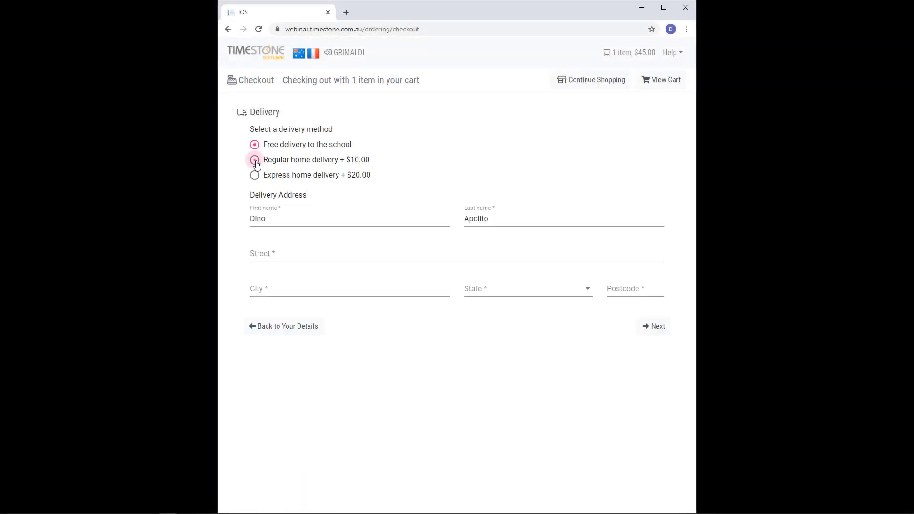
{"action": "left_click", "coordinate": [256, 175]}
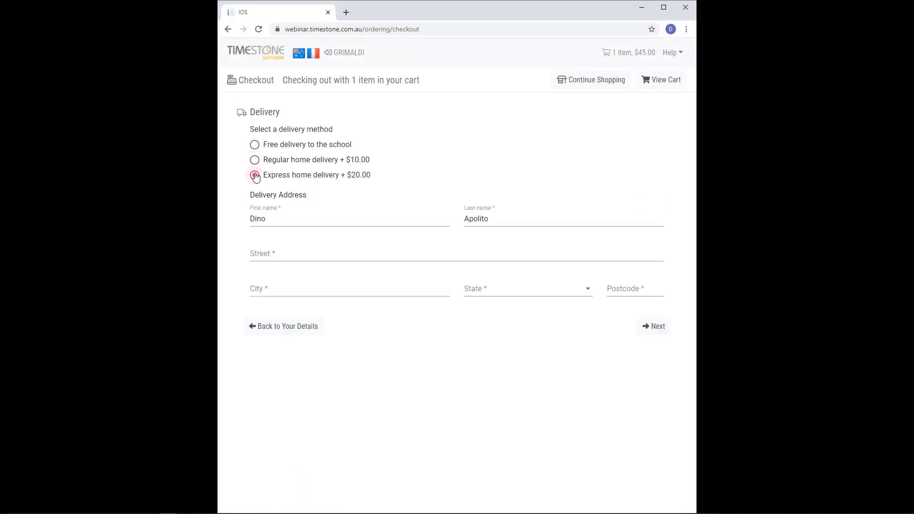
{"action": "left_click", "coordinate": [255, 148]}
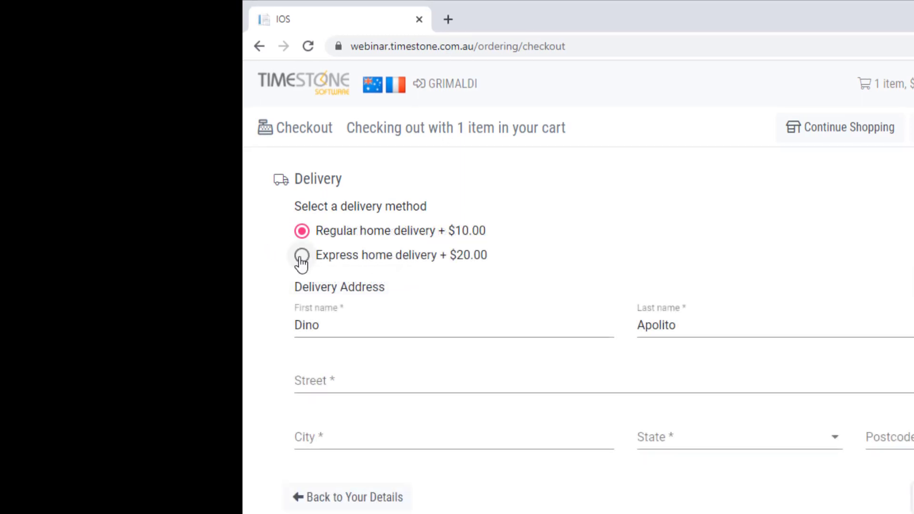
{"action": "left_click", "coordinate": [301, 258]}
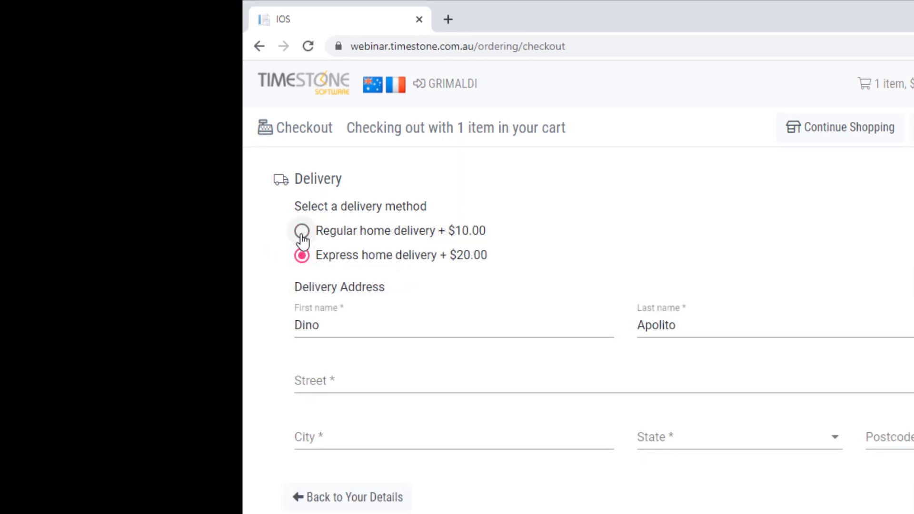
{"action": "left_click", "coordinate": [302, 236]}
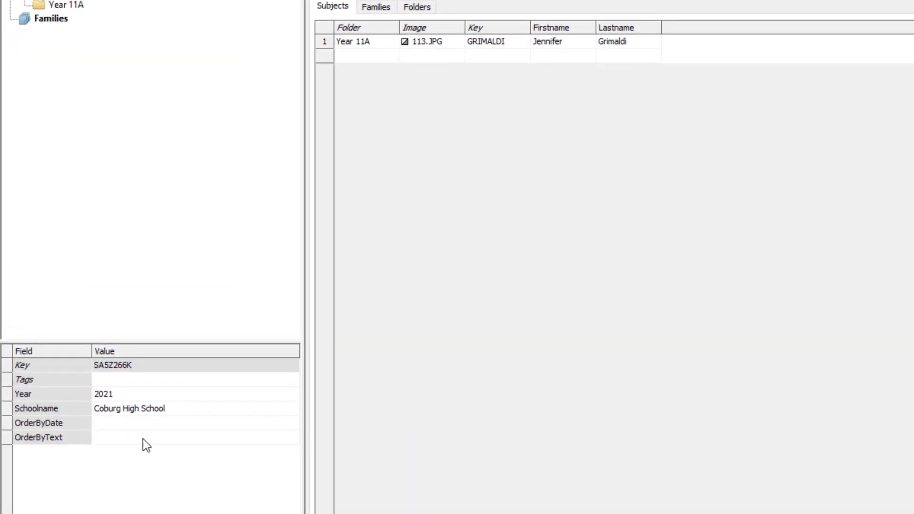
Show the File Fields definitions: OrderByDate as a date field, OrderByText as text
{"action": "left_click", "coordinate": [125, 425]}
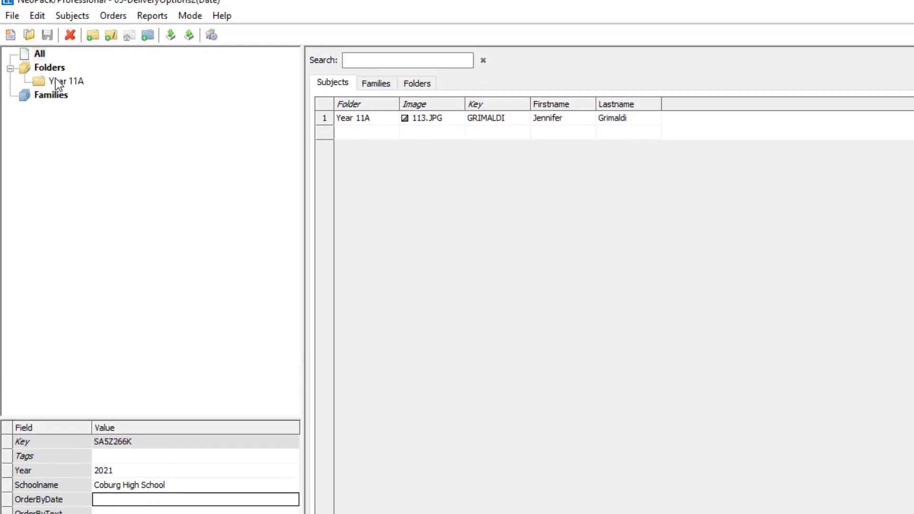
{"action": "left_click", "coordinate": [38, 16]}
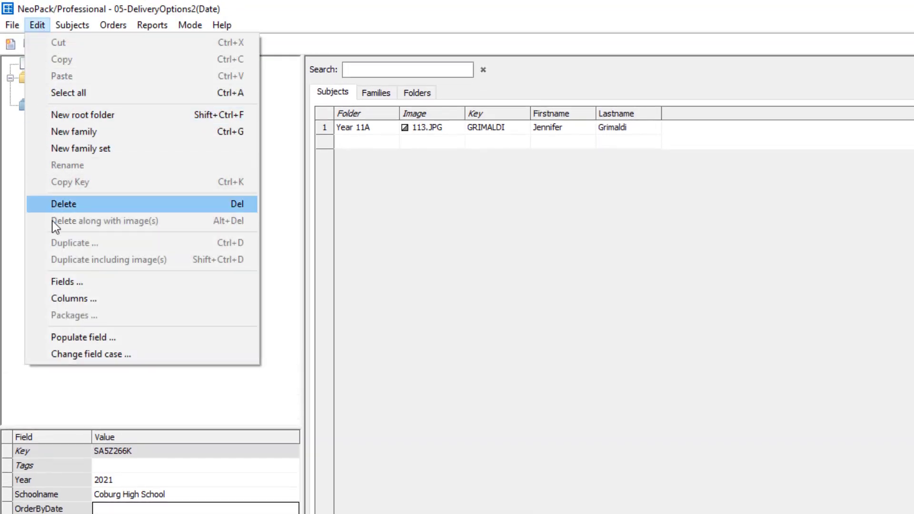
{"action": "left_click", "coordinate": [58, 280]}
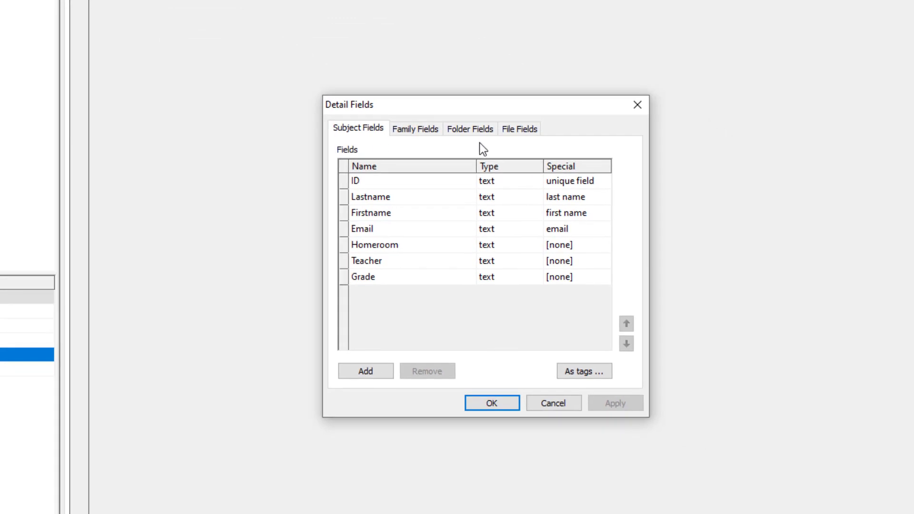
{"action": "left_click", "coordinate": [524, 129]}
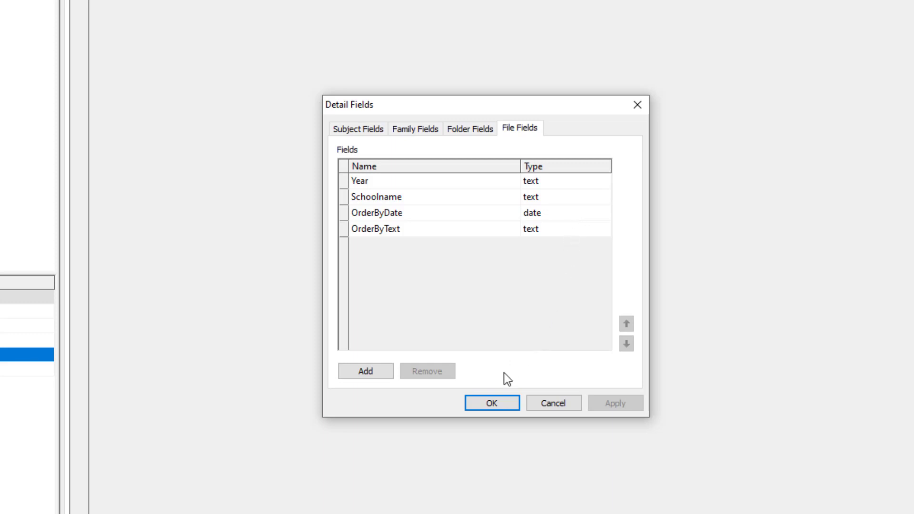
Set OrderByDate to 27/03/2021 and OrderByText to 'Friday 26th March 2021'
{"action": "left_click", "coordinate": [492, 404]}
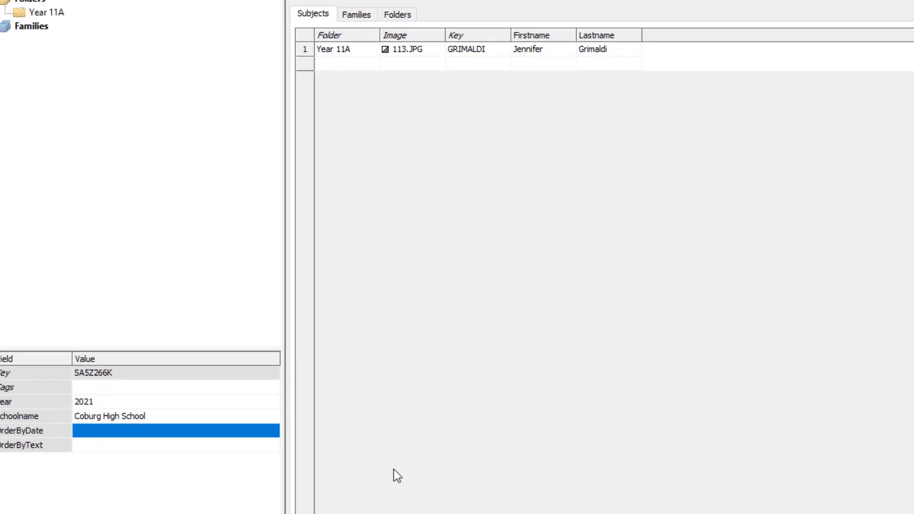
{"action": "left_click", "coordinate": [229, 438]}
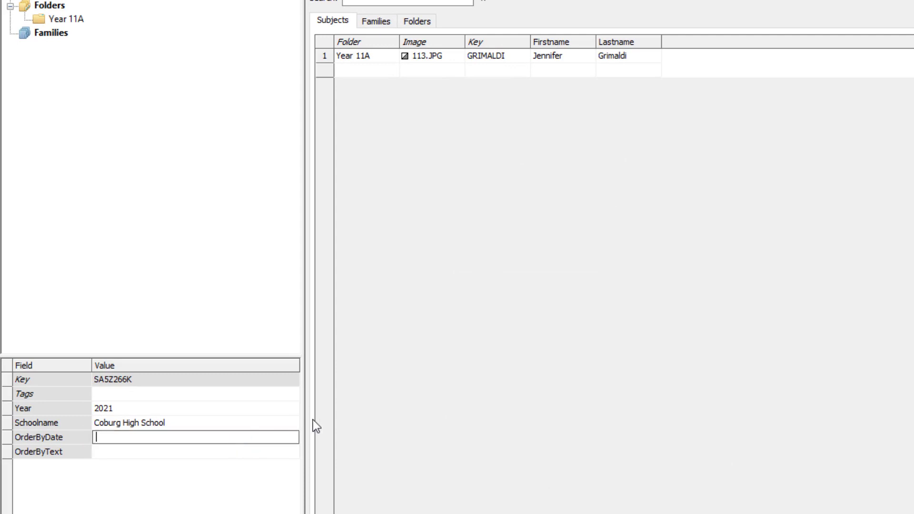
{"action": "type", "text": "27/03/2021"}
{"action": "left_click", "coordinate": [277, 452]}
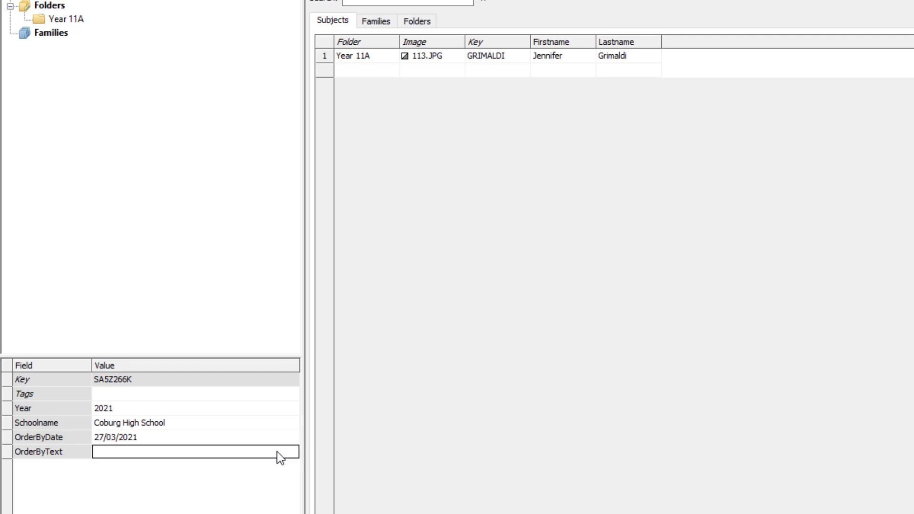
{"action": "type", "text": "Friday "}
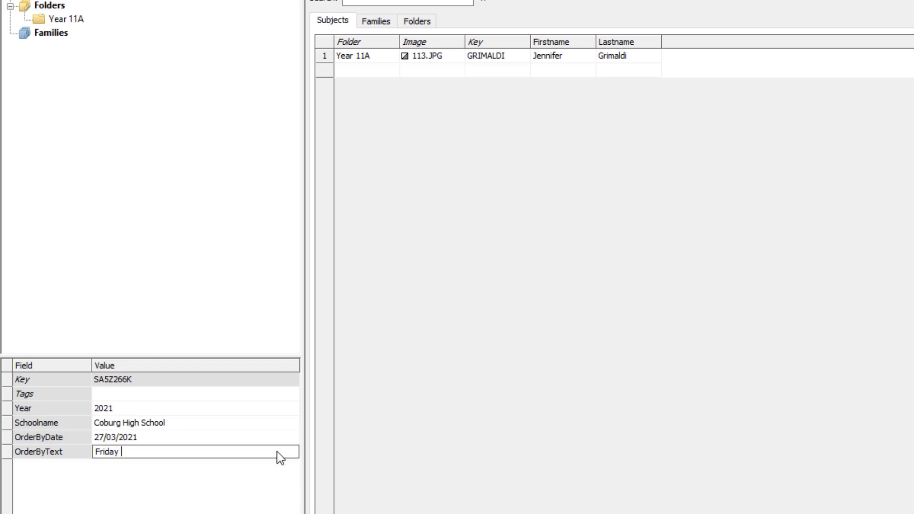
{"action": "type", "text": "26th March 2021"}
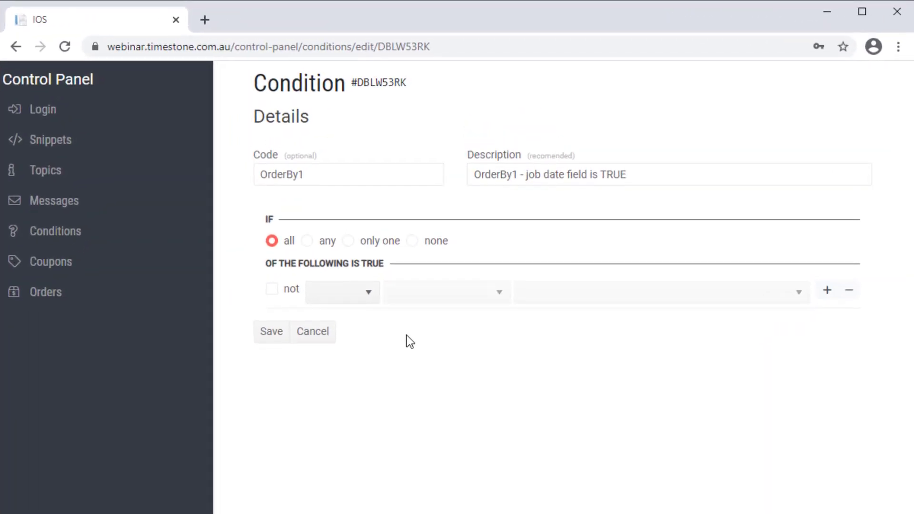
Set the OrderBy1 rule to Job > Details > job date field
{"action": "left_click", "coordinate": [369, 299]}
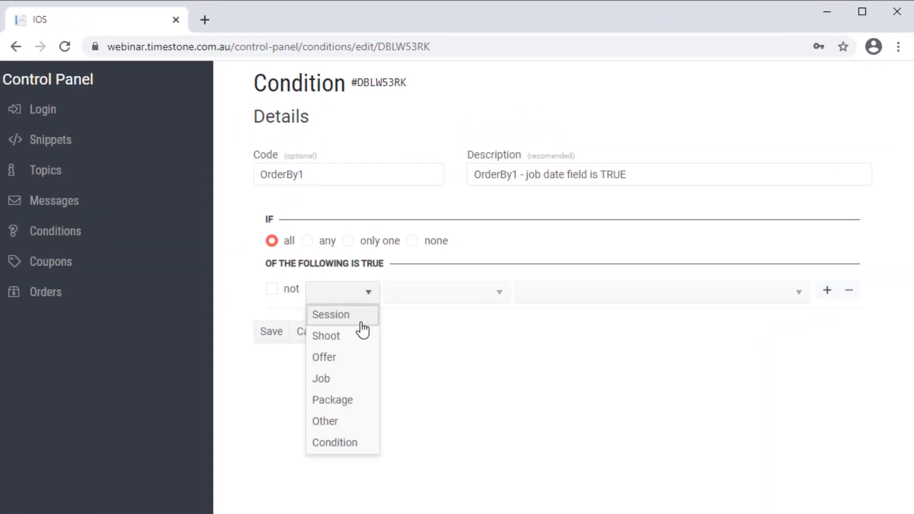
{"action": "left_click", "coordinate": [350, 381]}
{"action": "left_click", "coordinate": [433, 305]}
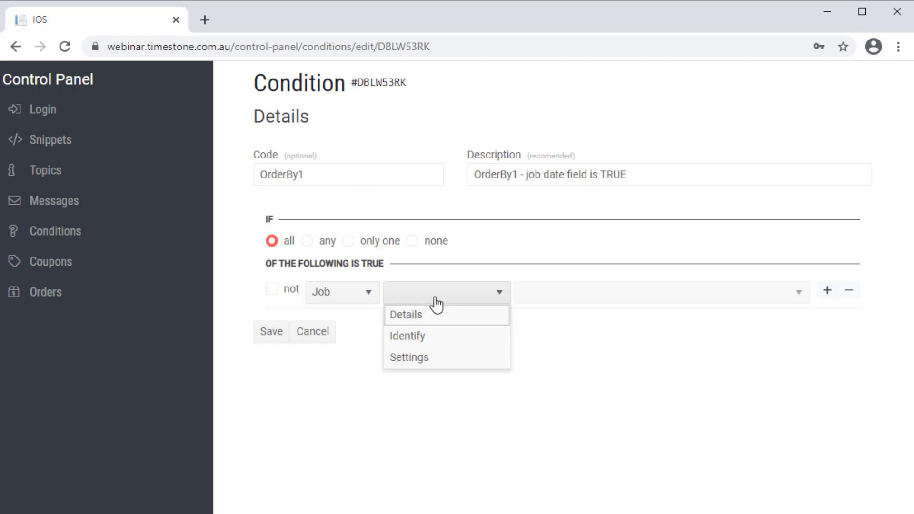
{"action": "left_click", "coordinate": [435, 316]}
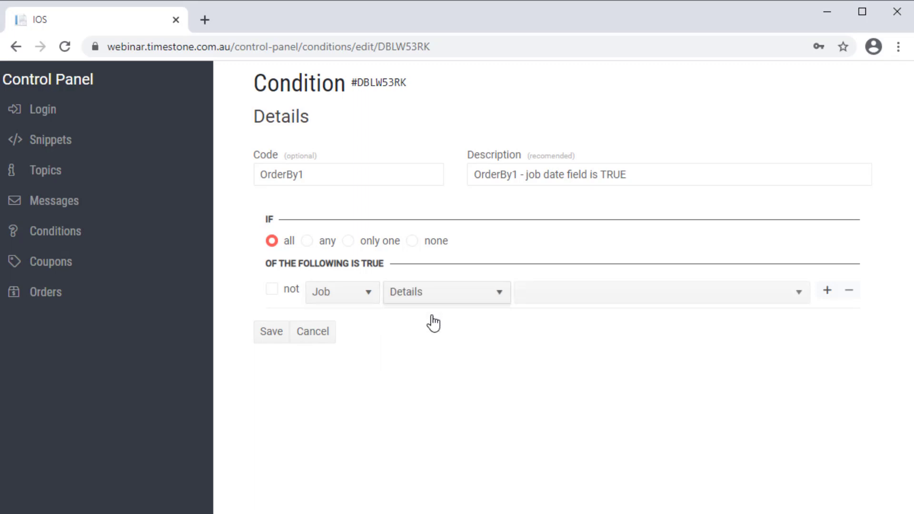
{"action": "left_click", "coordinate": [568, 296]}
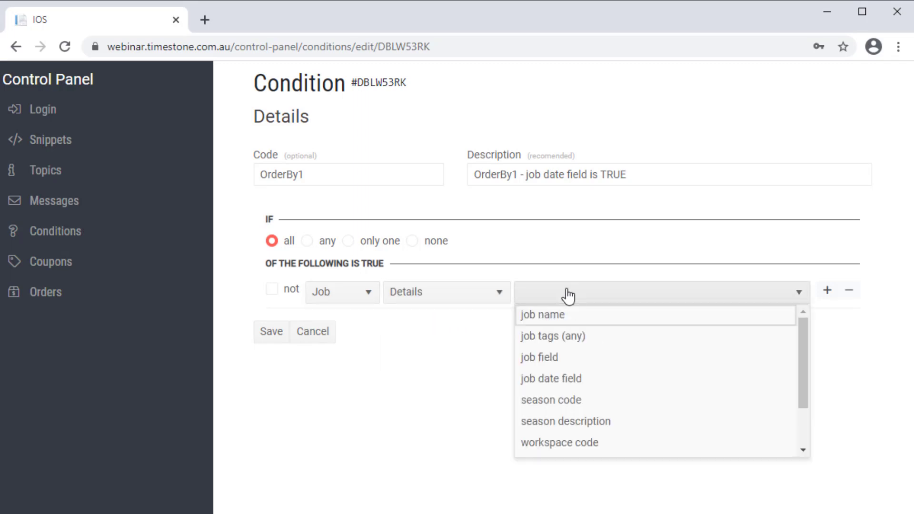
{"action": "left_click", "coordinate": [567, 380]}
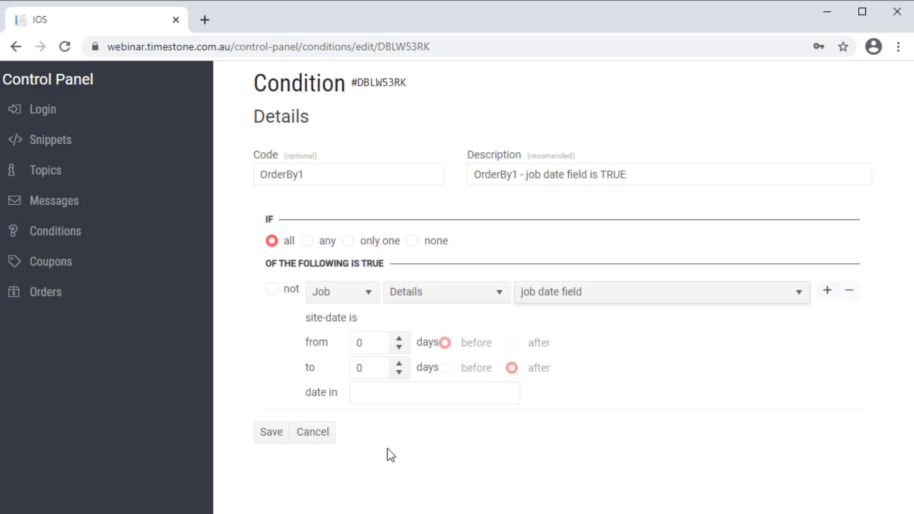
Make the OrderBy1 rule check date field OrderByDate, with the 'to' range set to 1000 days
{"action": "left_click", "coordinate": [398, 397]}
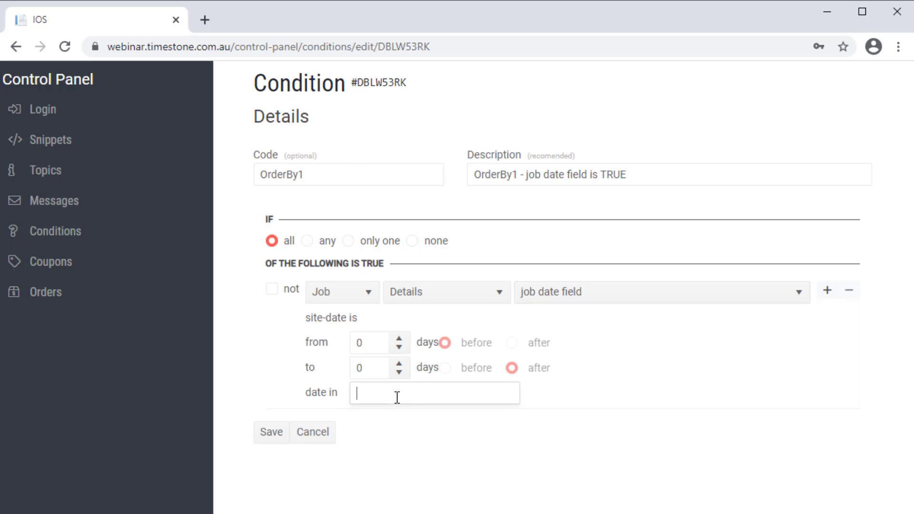
{"action": "type", "text": "Orde"}
{"action": "type", "text": "rByP"}
{"action": "type", "text": "ate"}
{"action": "left_click", "coordinate": [433, 450]}
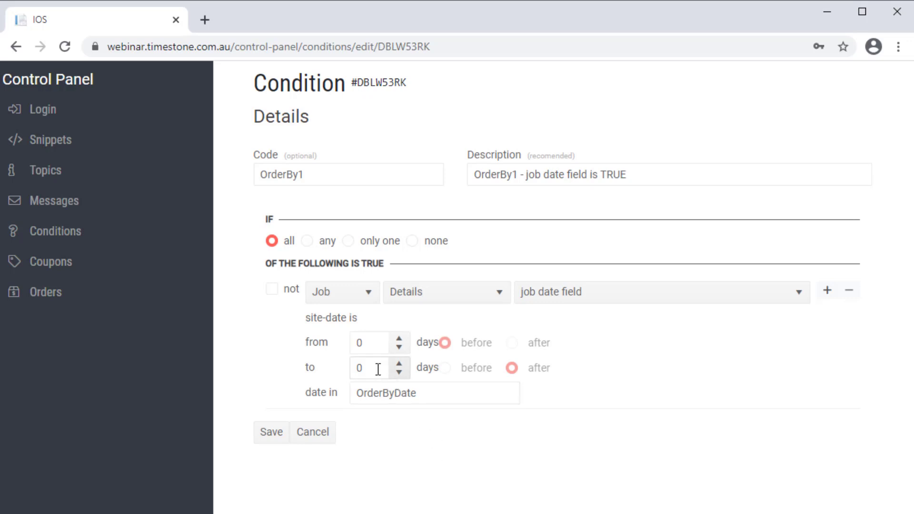
{"action": "left_click_drag", "start_coordinate": [378, 370], "coordinate": [348, 367]}
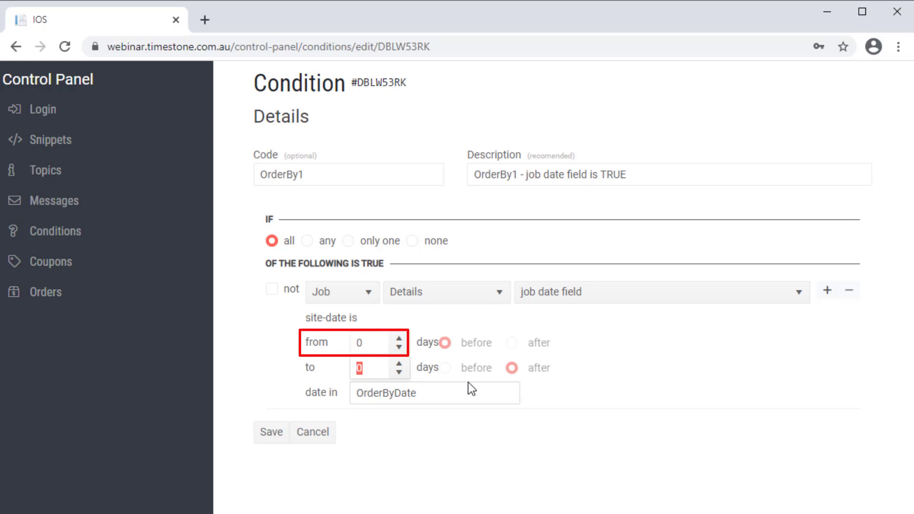
{"action": "type", "text": "1000"}
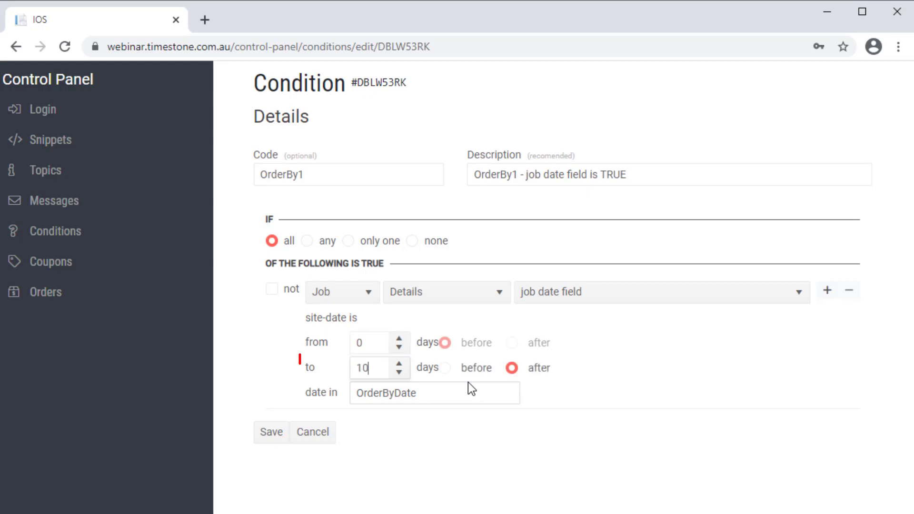
{"action": "left_click", "coordinate": [453, 464]}
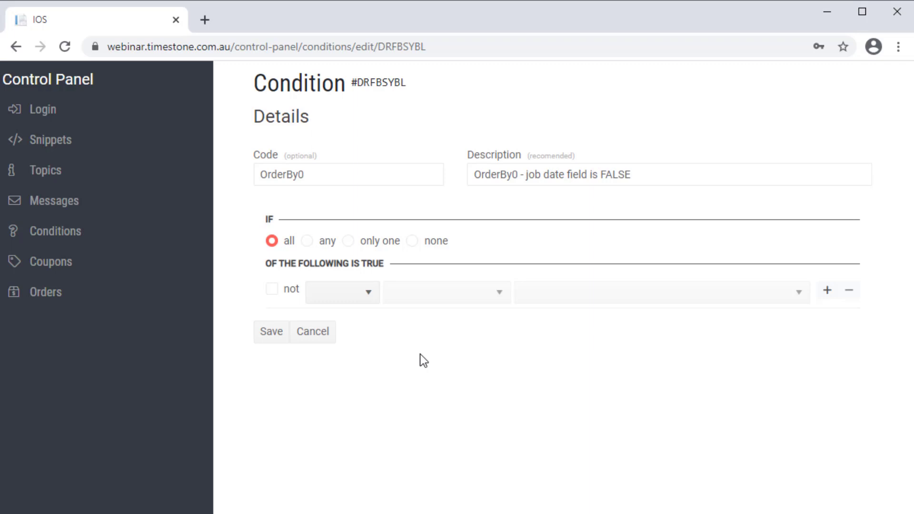
Set OrderBy0's rule to Condition 'OrderBy1 - job date field is TRUE' with 'not' ticked
{"action": "left_click", "coordinate": [326, 301]}
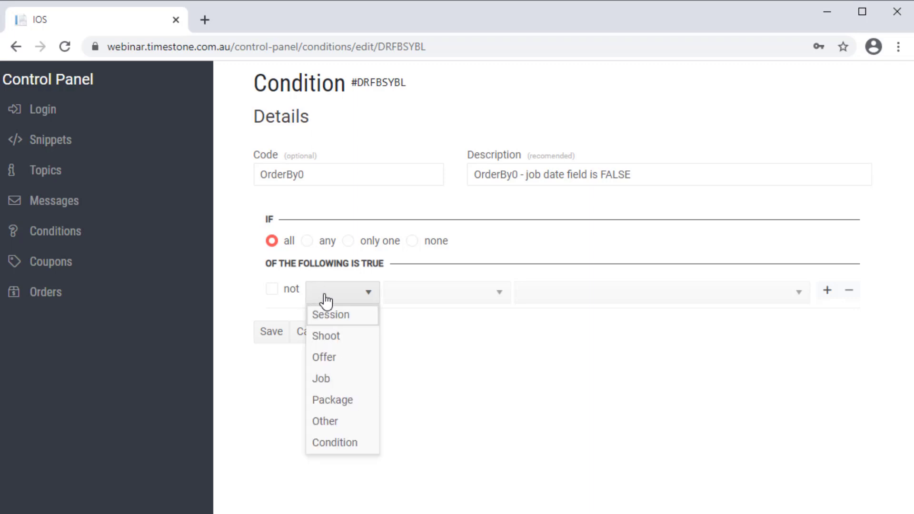
{"action": "left_click", "coordinate": [350, 443]}
{"action": "left_click", "coordinate": [443, 303]}
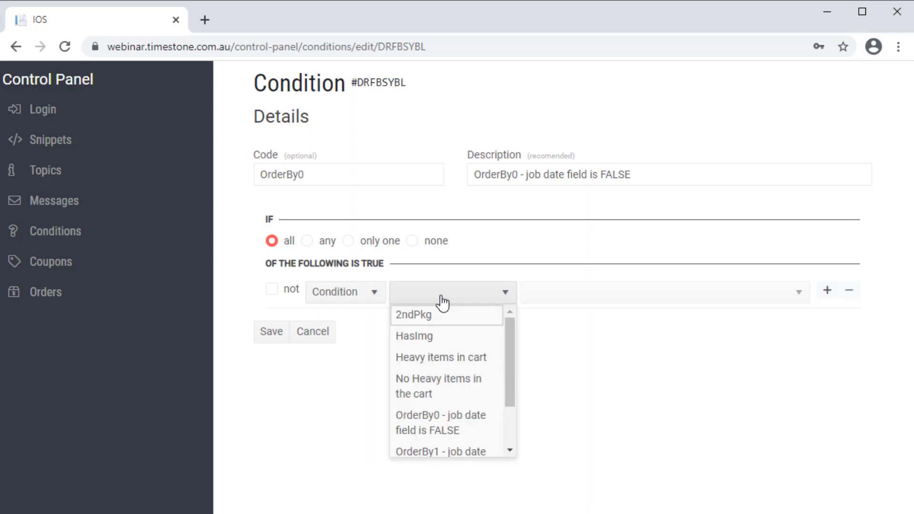
{"action": "left_click", "coordinate": [443, 453]}
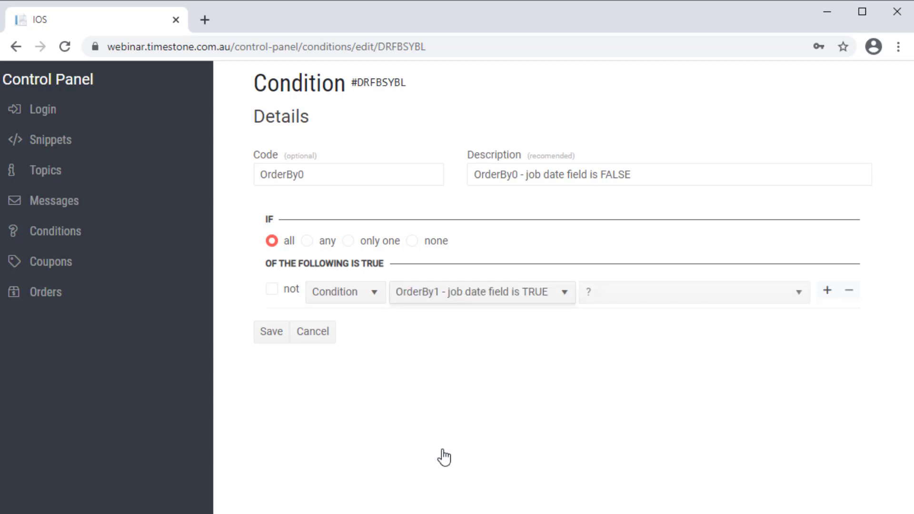
{"action": "left_click", "coordinate": [273, 291]}
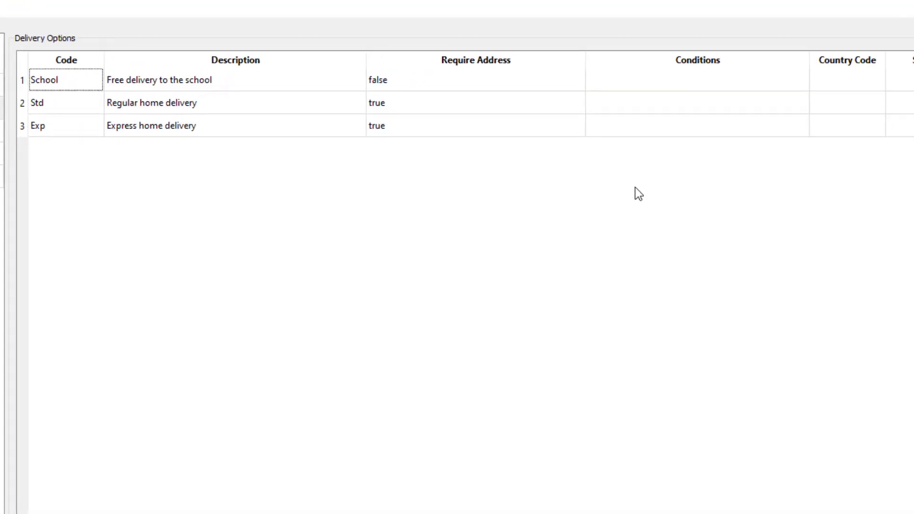
Enter condition OrderBy1 for the Exp and Std delivery options and OrderBy0 for School
{"action": "left_click", "coordinate": [622, 122]}
{"action": "left_click", "coordinate": [622, 122]}
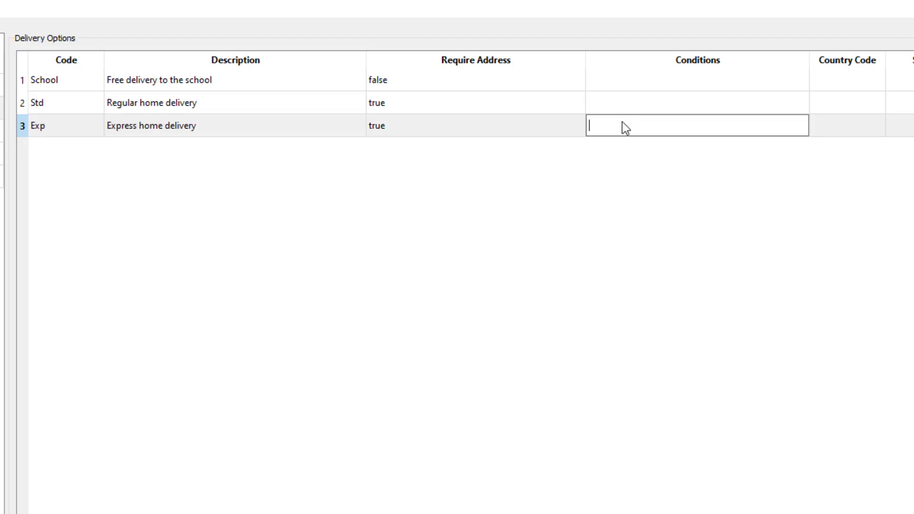
{"action": "type", "text": "OrderBy1"}
{"action": "left_click", "coordinate": [626, 103]}
{"action": "type", "text": "O"}
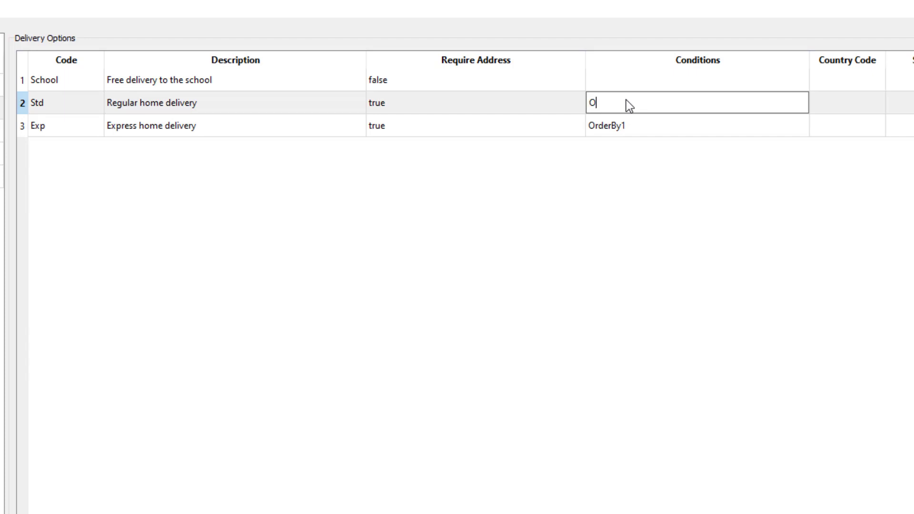
{"action": "type", "text": "rderBy1"}
{"action": "left_click", "coordinate": [624, 80]}
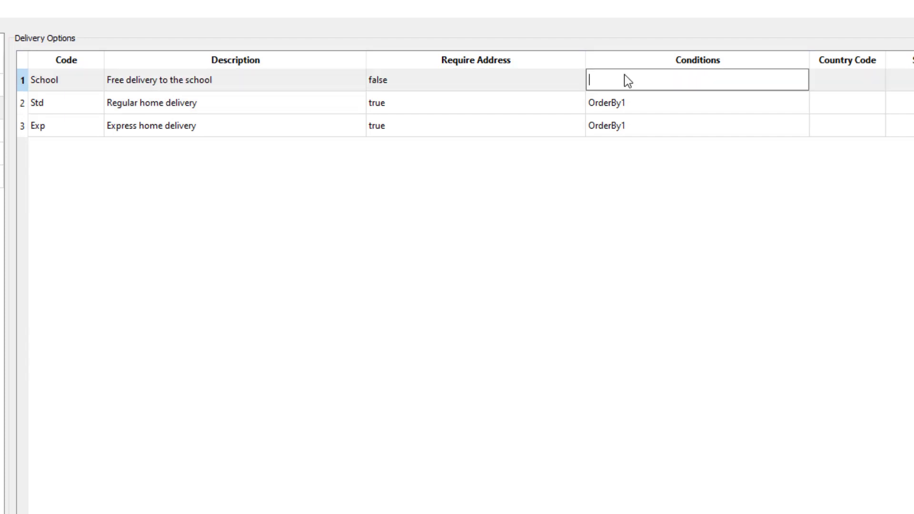
{"action": "type", "text": "OrderBy0"}
{"action": "left_click", "coordinate": [628, 190]}
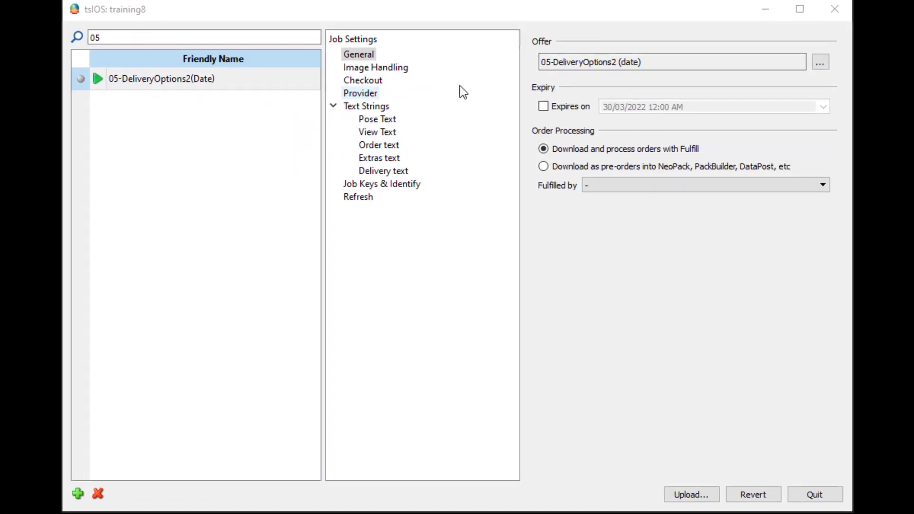
Choose Set 4 (date) as the job's checkout delivery options and upload the job
{"action": "left_click", "coordinate": [398, 68]}
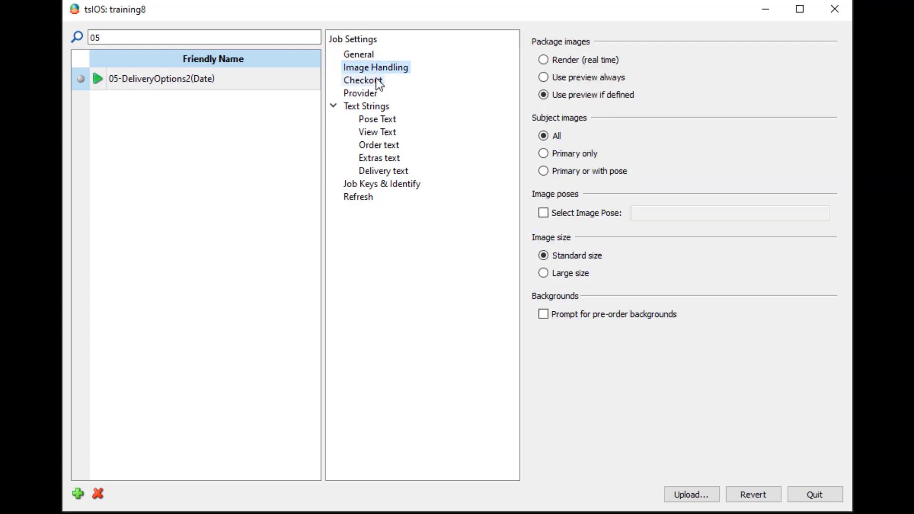
{"action": "left_click", "coordinate": [379, 81]}
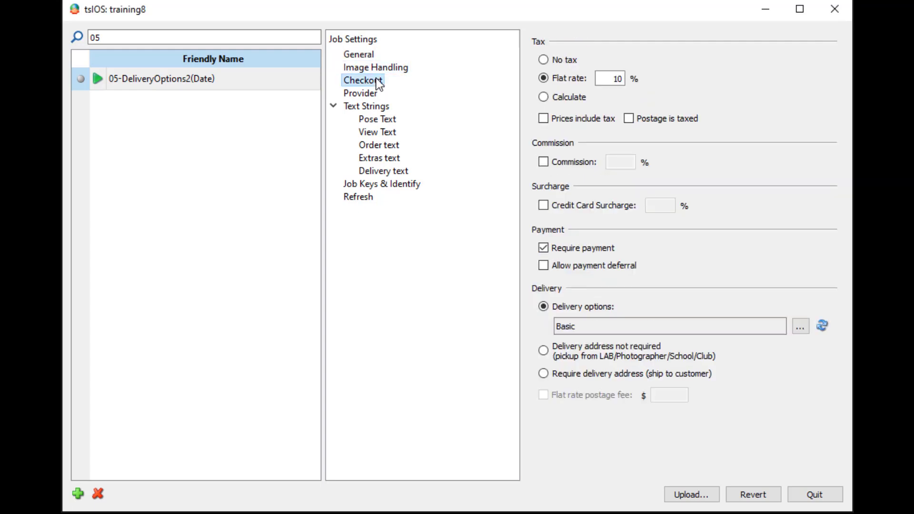
{"action": "left_click", "coordinate": [797, 326]}
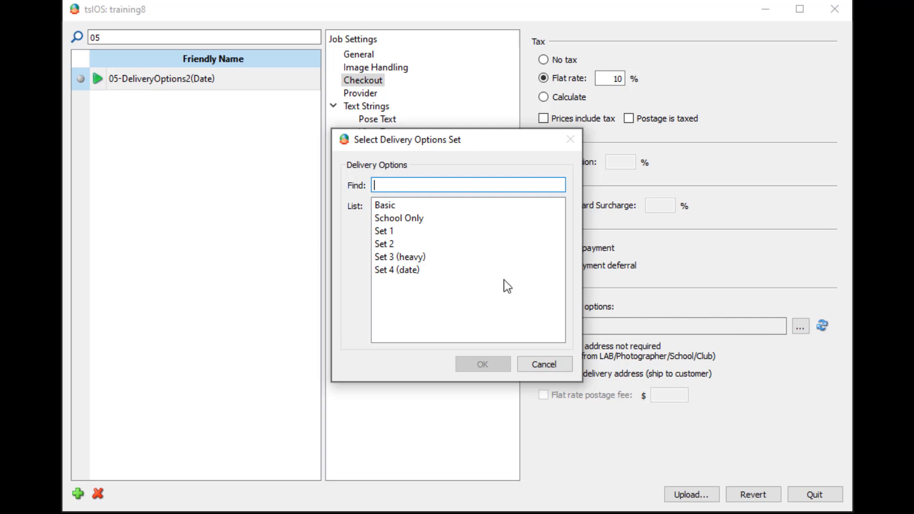
{"action": "left_click", "coordinate": [401, 274]}
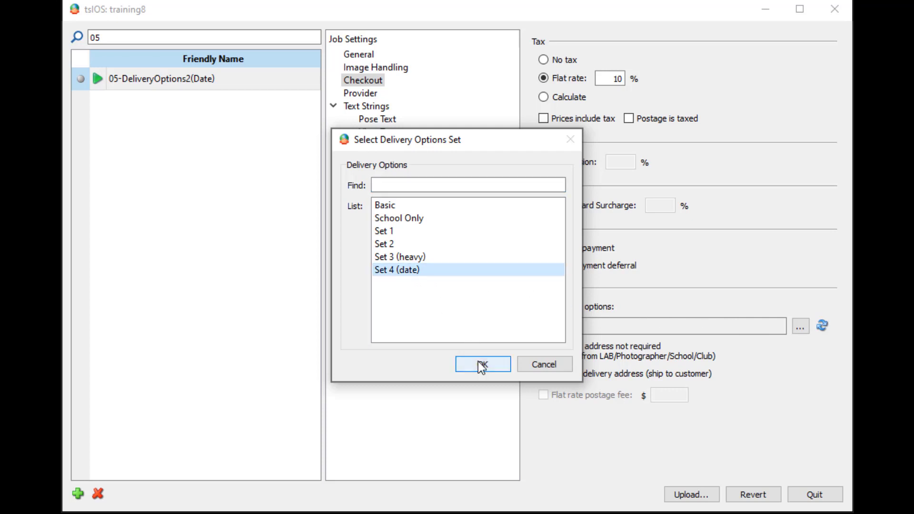
{"action": "left_click", "coordinate": [480, 364]}
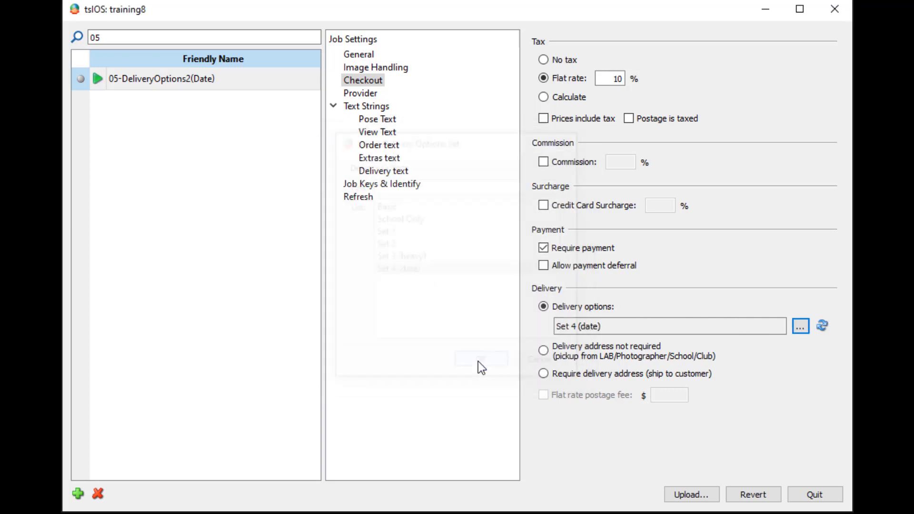
{"action": "left_click", "coordinate": [684, 493]}
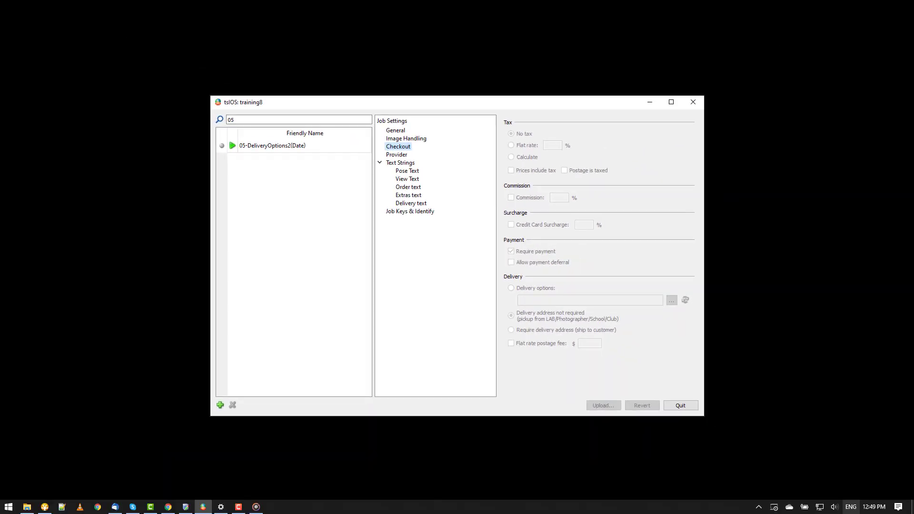
{"action": "left_click", "coordinate": [881, 508]}
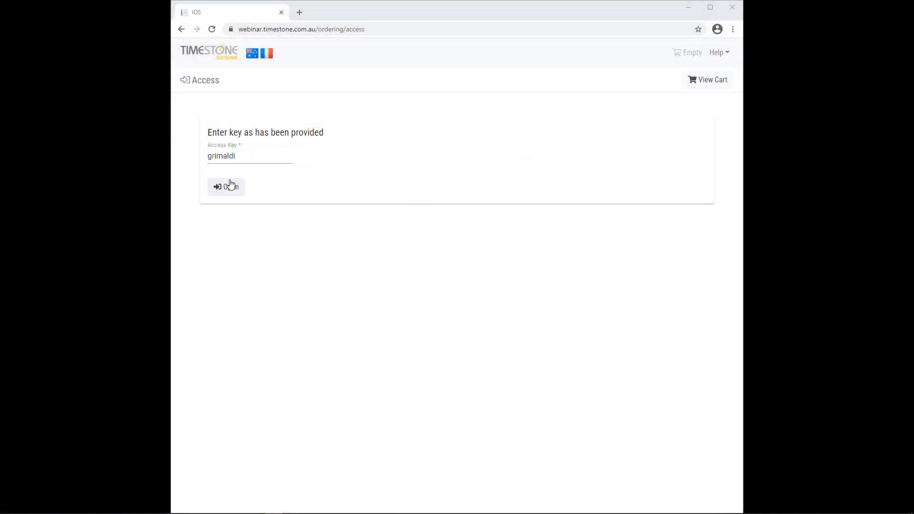
Add the Complete Package ($45.00) to the cart, check out, and autofill Your Details
{"action": "left_click", "coordinate": [230, 187]}
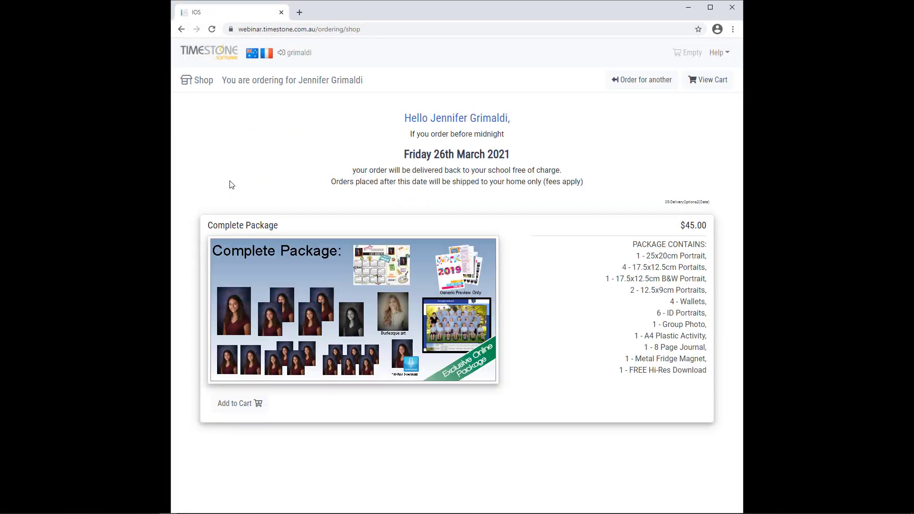
{"action": "left_click", "coordinate": [239, 413]}
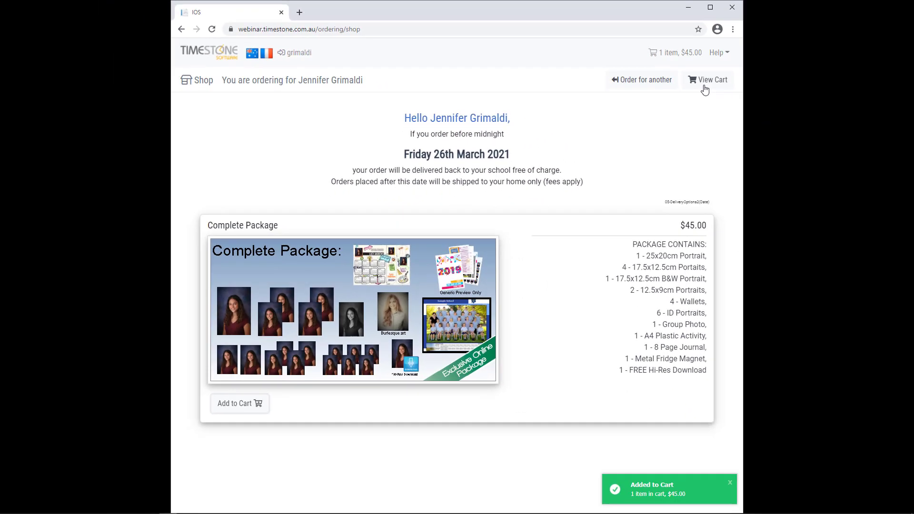
{"action": "left_click", "coordinate": [705, 90]}
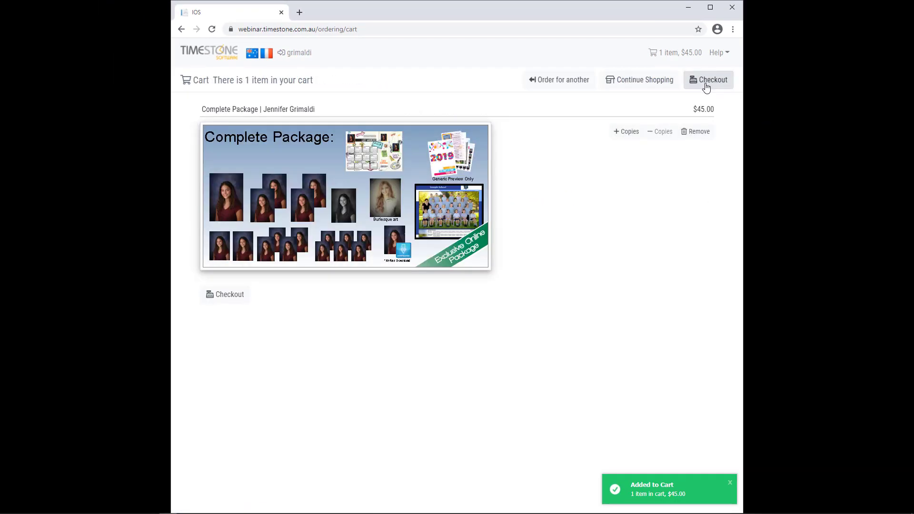
{"action": "left_click", "coordinate": [706, 88]}
{"action": "left_click", "coordinate": [402, 137]}
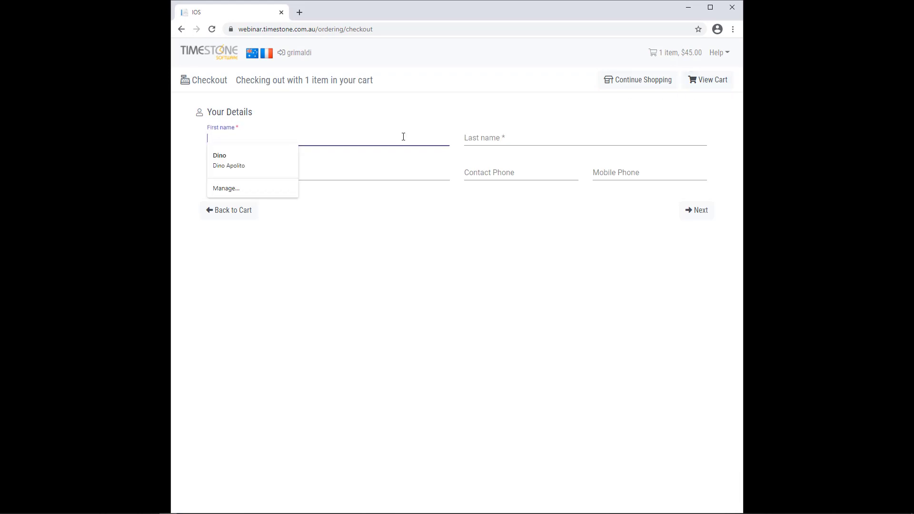
{"action": "left_click", "coordinate": [280, 159]}
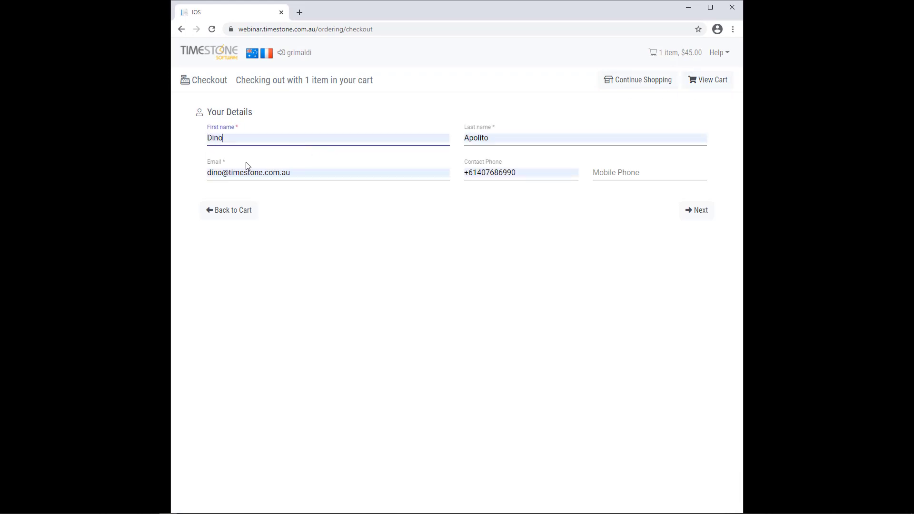
{"action": "left_click", "coordinate": [691, 213]}
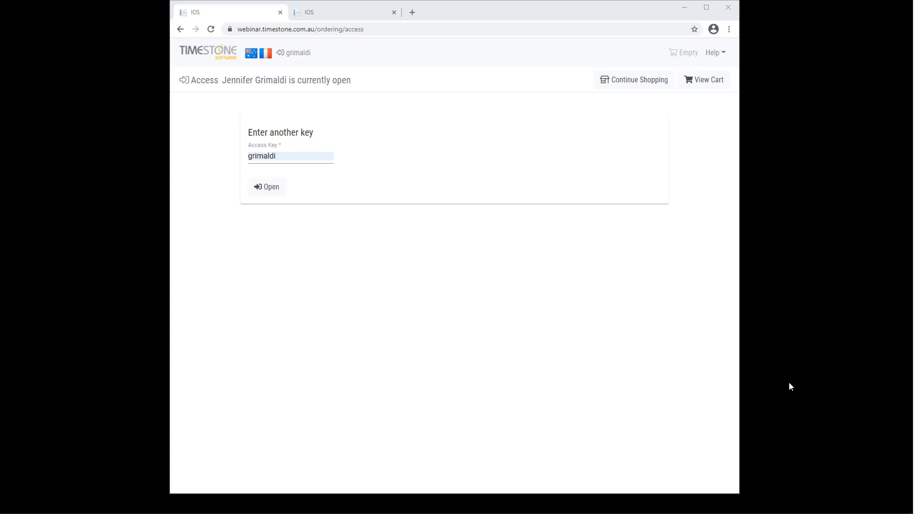
Past the cutoff, reopen the shop, add the Complete Package and proceed to checkout
{"action": "left_click", "coordinate": [879, 508]}
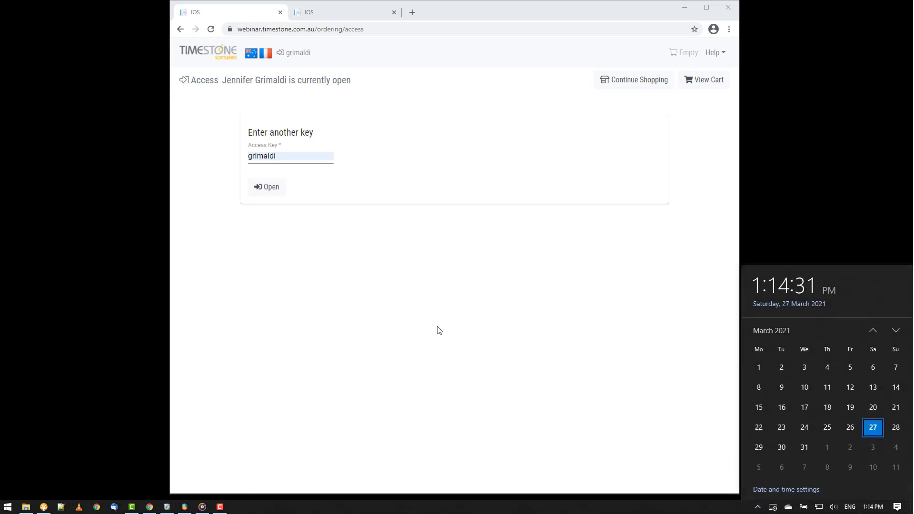
{"action": "left_click", "coordinate": [358, 291]}
{"action": "left_click", "coordinate": [271, 190]}
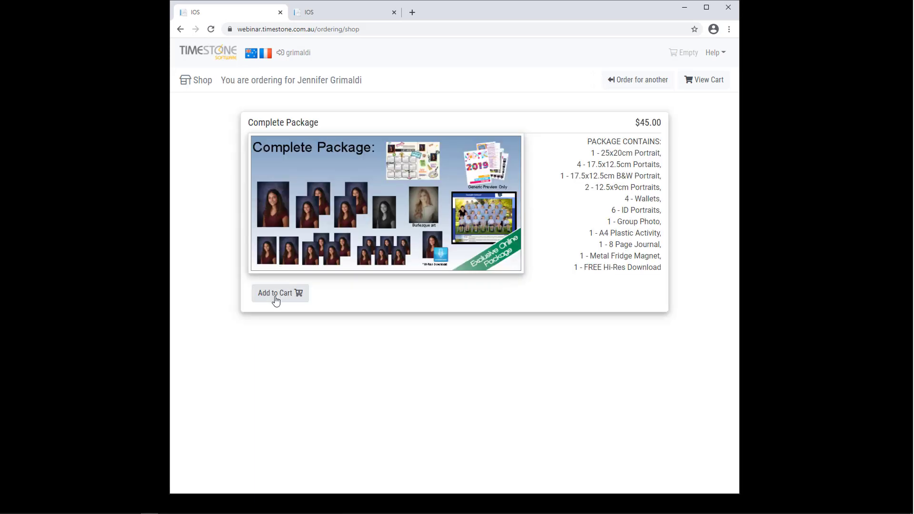
{"action": "left_click", "coordinate": [276, 299]}
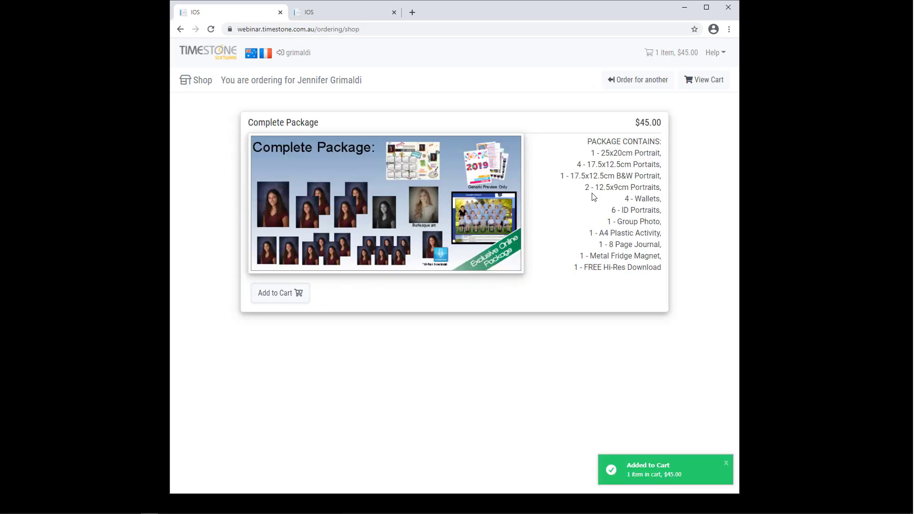
{"action": "left_click", "coordinate": [710, 81]}
{"action": "left_click", "coordinate": [706, 80]}
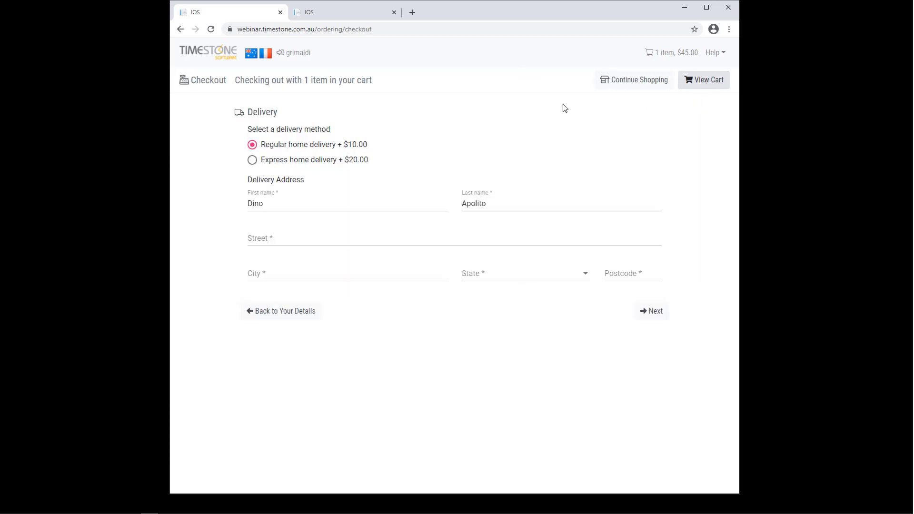